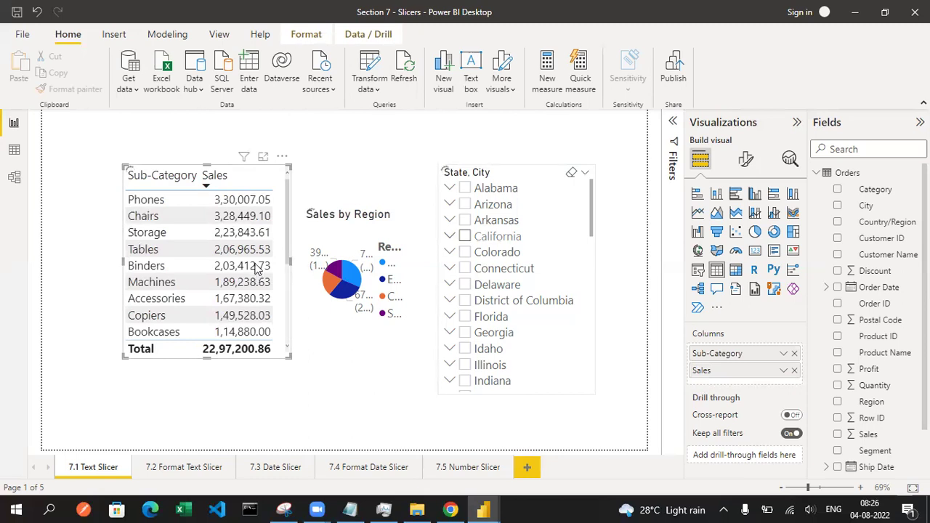
# Select California in the State, City slicer and remove that slicer from the page.
pyautogui.click(465, 237)
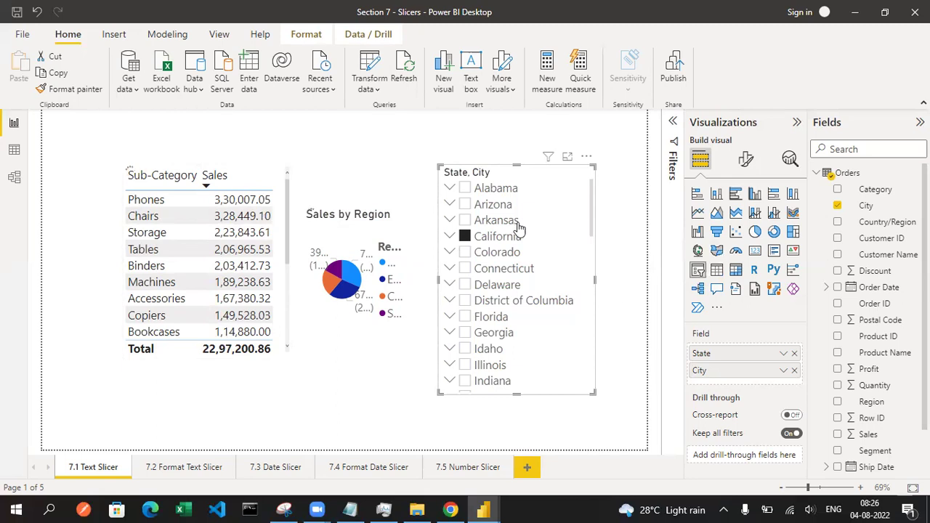
pyautogui.click(587, 156)
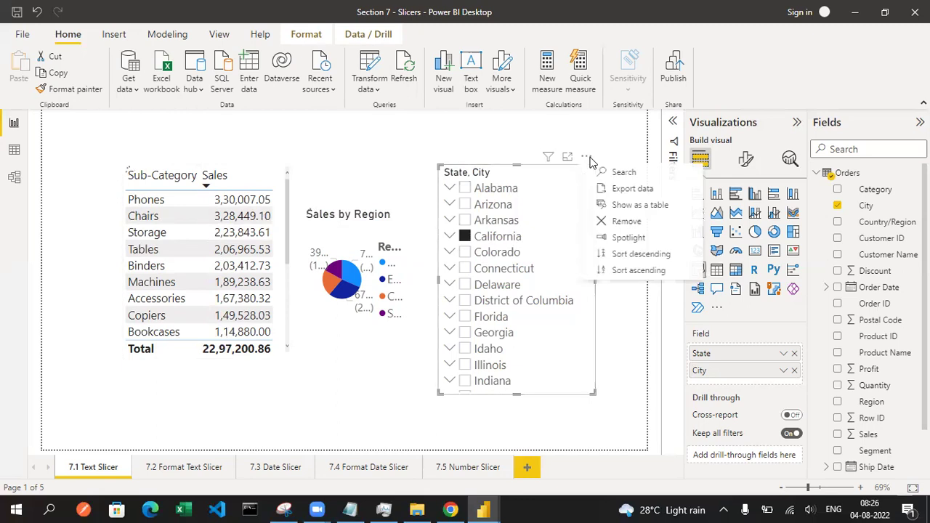
pyautogui.click(621, 222)
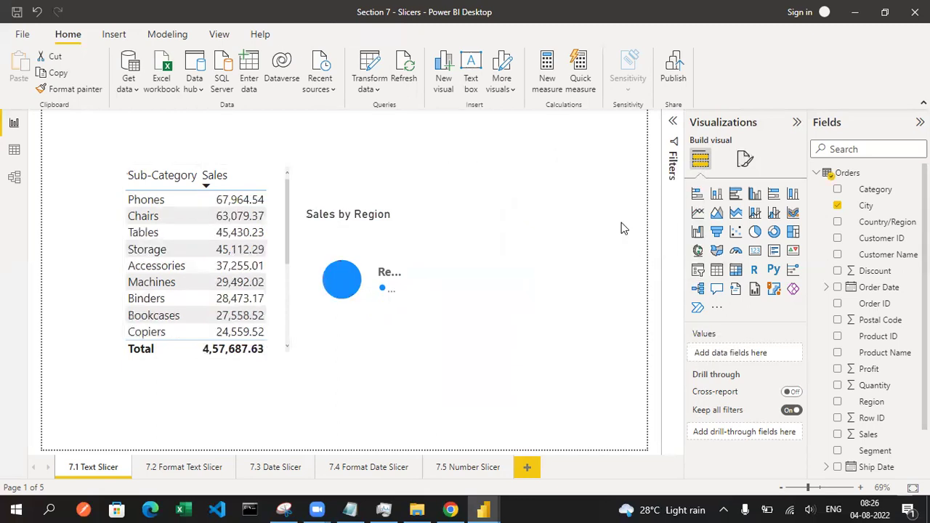
# Add a slicer on the City field to the right of the Sales by Region pie chart and enlarge it nearly to the page's lower edge.
pyautogui.click(698, 271)
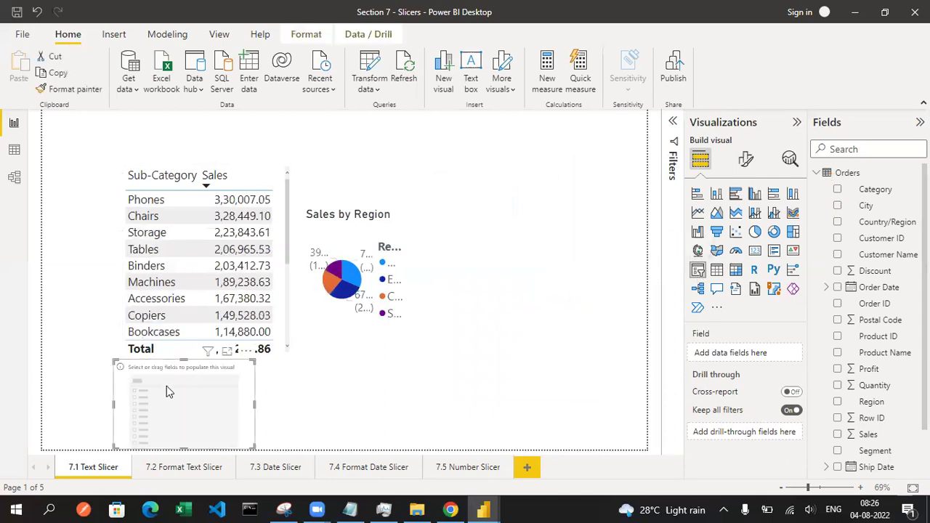
pyautogui.moveTo(169, 391); pyautogui.dragTo(504, 214)
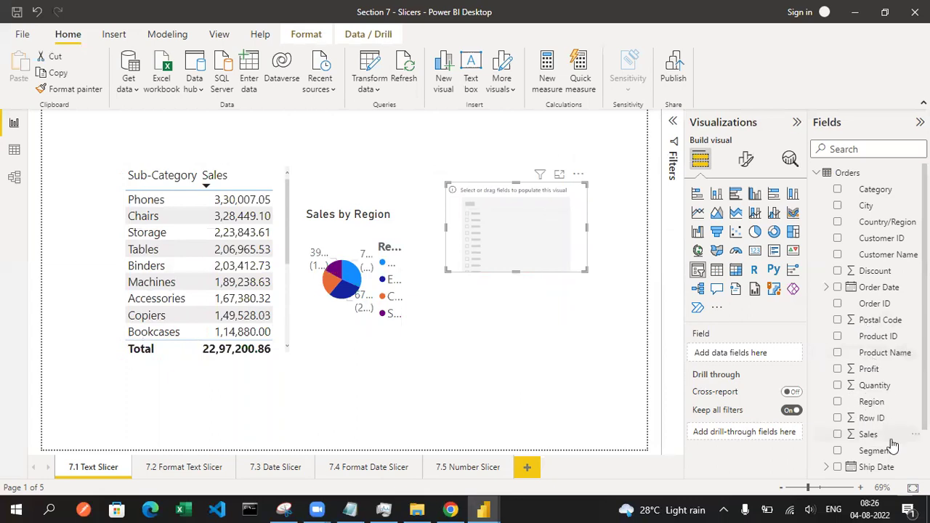
pyautogui.scroll(-2, 892, 444)
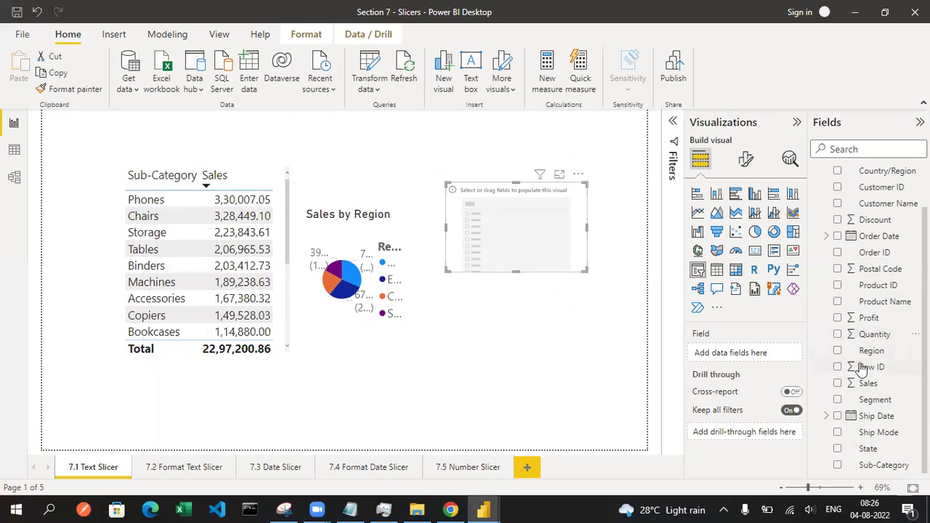
pyautogui.scroll(1, 872, 392)
pyautogui.scroll(2, 871, 392)
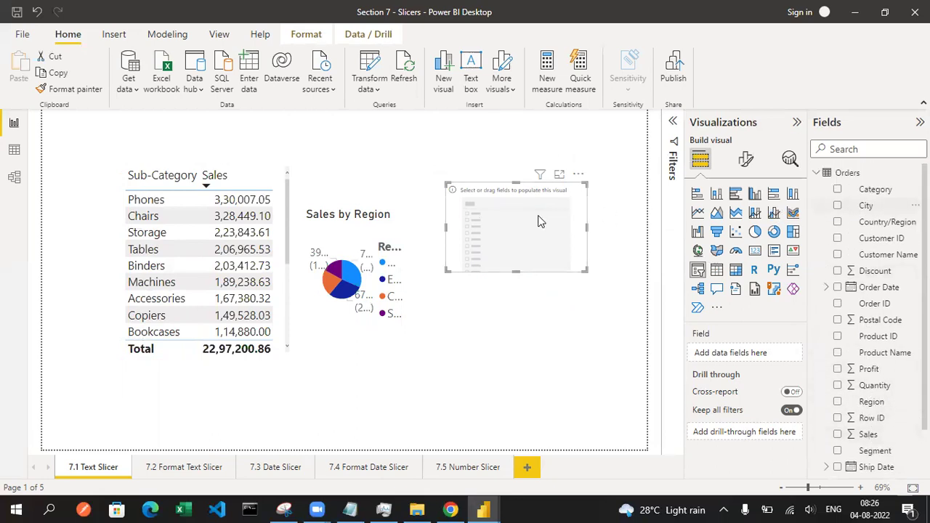
pyautogui.moveTo(538, 222); pyautogui.dragTo(526, 211)
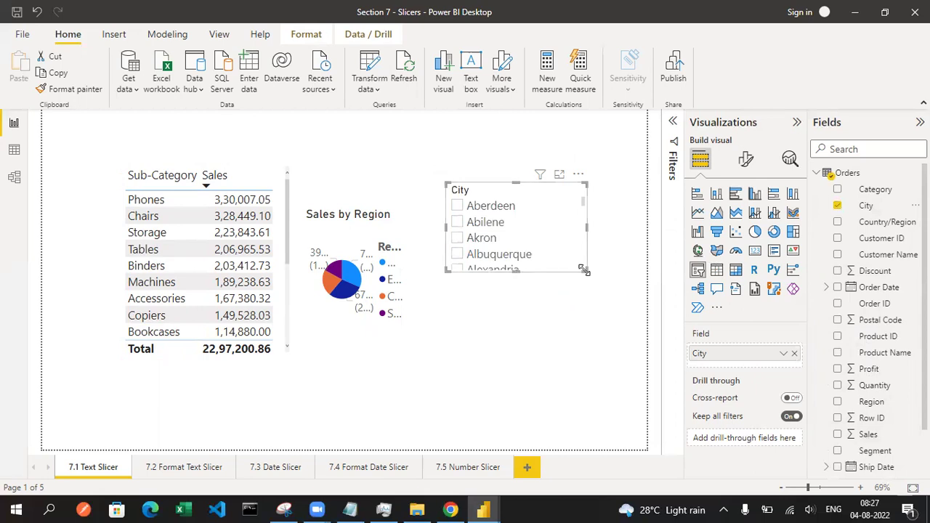
pyautogui.moveTo(584, 270); pyautogui.dragTo(607, 434)
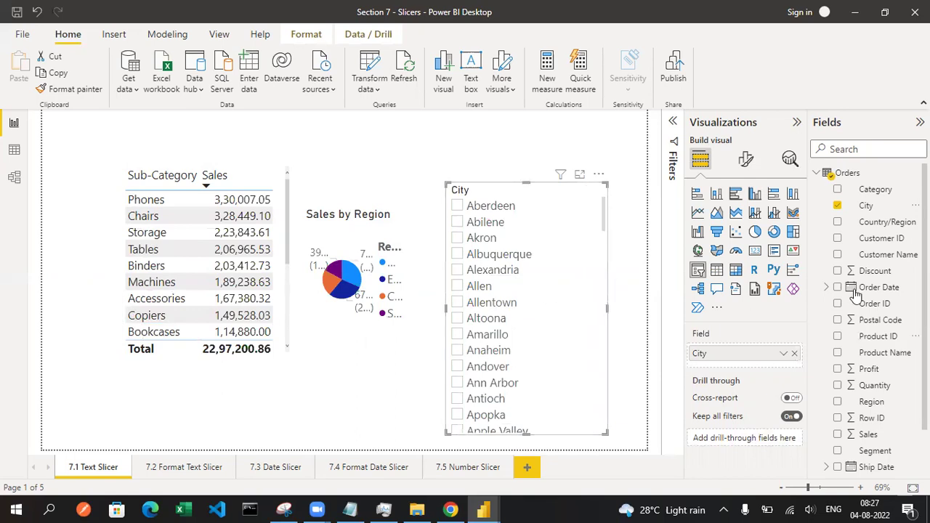
# Add the Region field to the City slicer and order the hierarchy with Region above City.
pyautogui.scroll(-1, 876, 314)
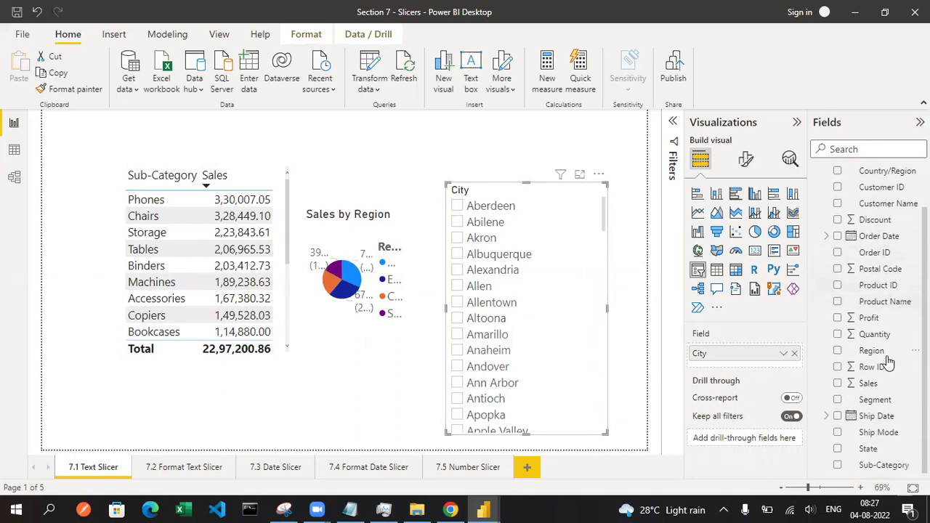
pyautogui.moveTo(873, 352); pyautogui.dragTo(752, 363)
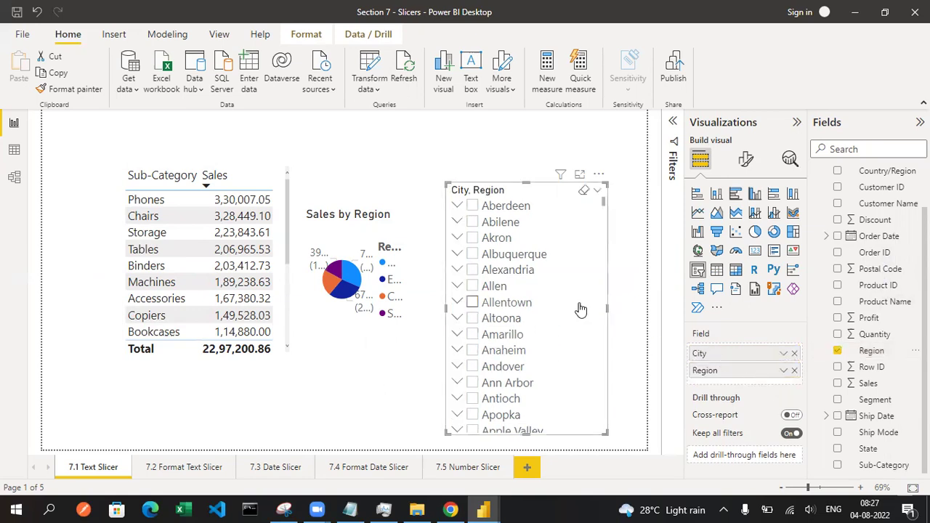
pyautogui.click(457, 207)
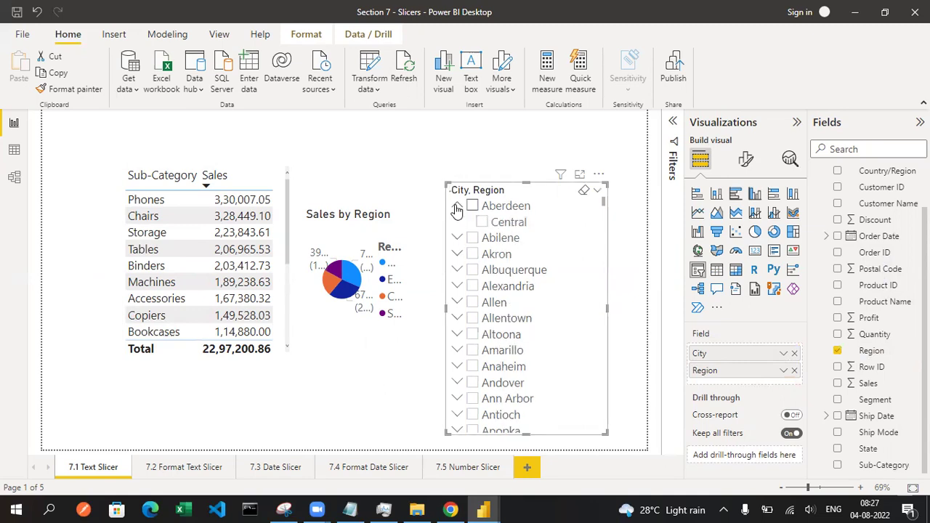
pyautogui.click(457, 208)
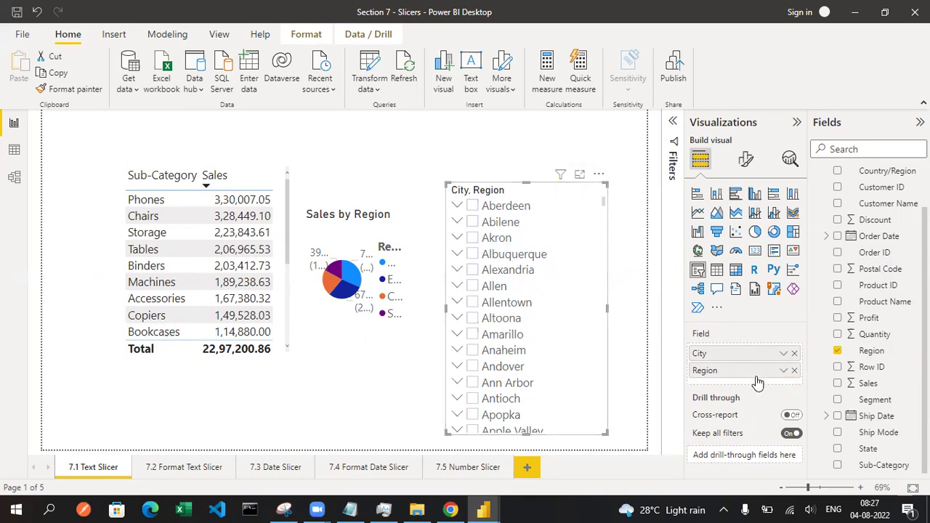
pyautogui.moveTo(727, 353); pyautogui.dragTo(756, 380)
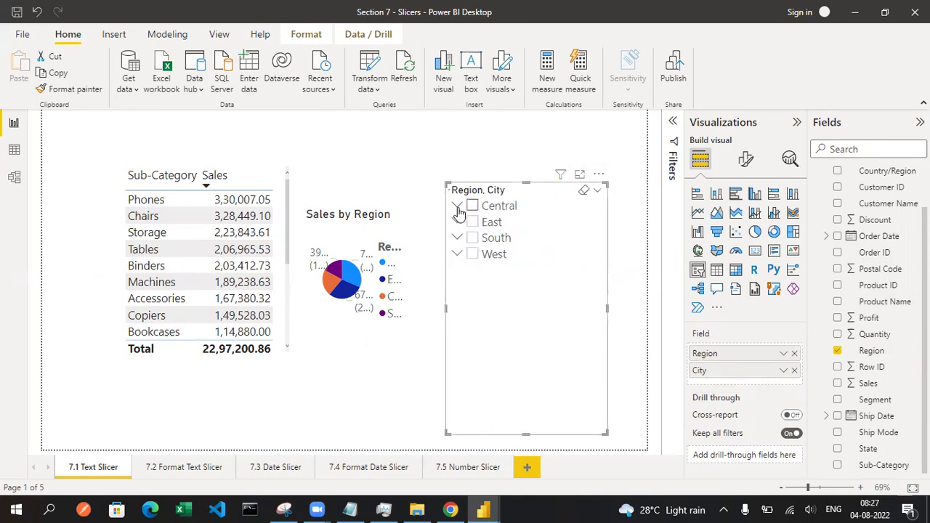
# Expand the Central region in the slicer and filter the report to Waterloo.
pyautogui.click(458, 209)
pyautogui.scroll(-3, 526, 314)
pyautogui.scroll(-15, 526, 322)
pyautogui.scroll(-15, 536, 289)
pyautogui.scroll(-15, 535, 289)
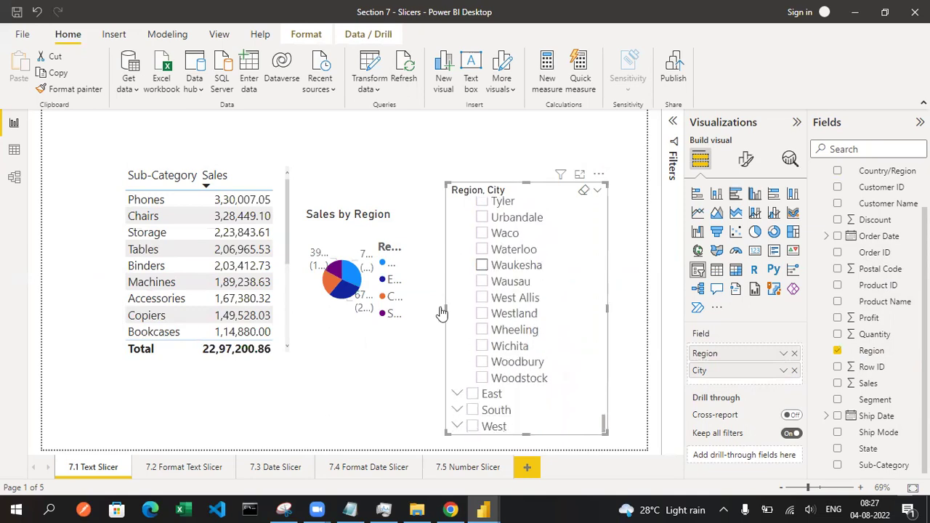
pyautogui.click(345, 223)
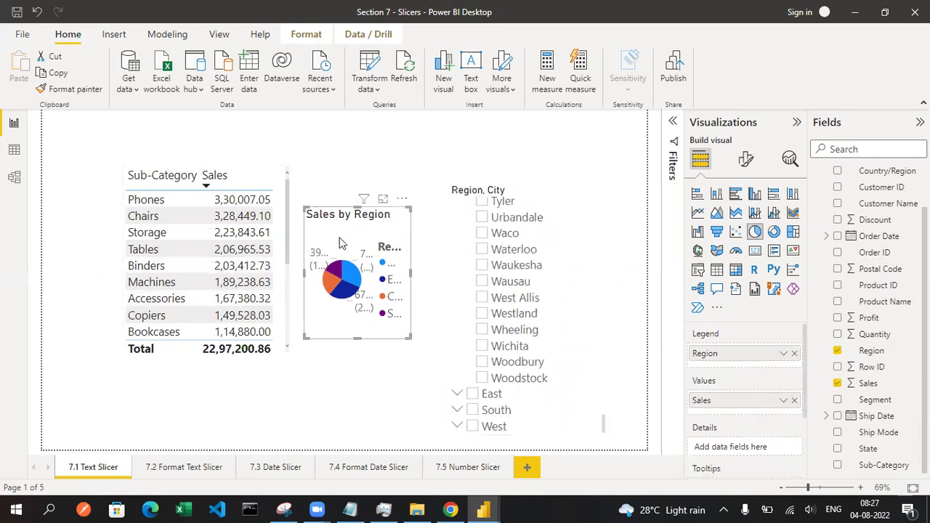
pyautogui.click(579, 252)
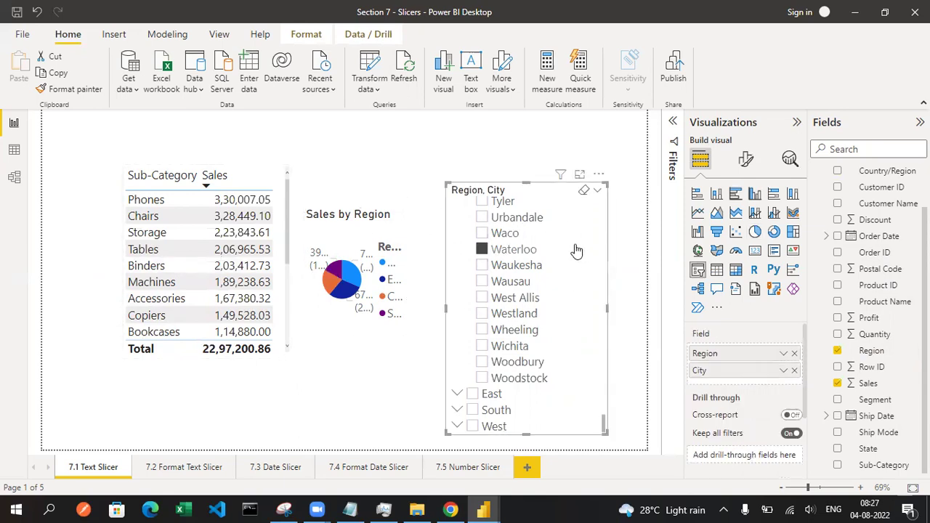
# Try the Single select option in the slicer's selection settings and turn it back off.
pyautogui.click(747, 160)
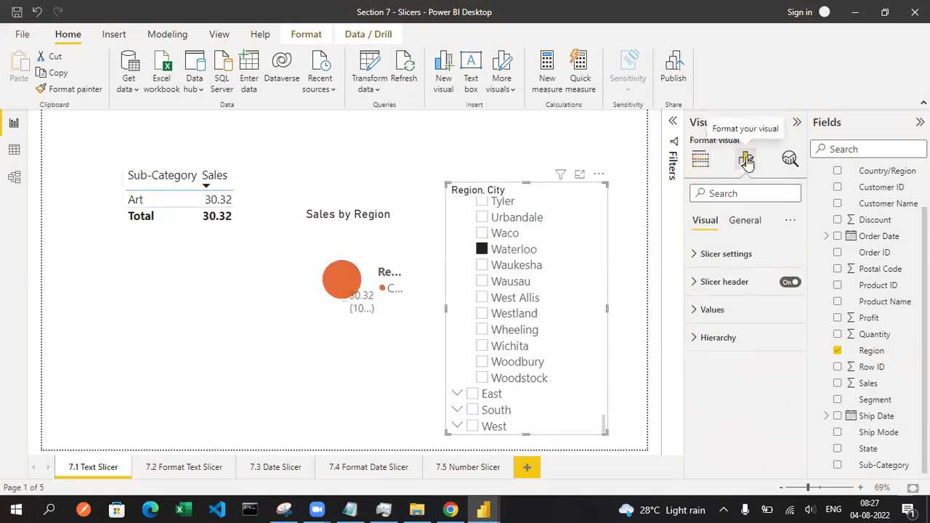
pyautogui.click(727, 255)
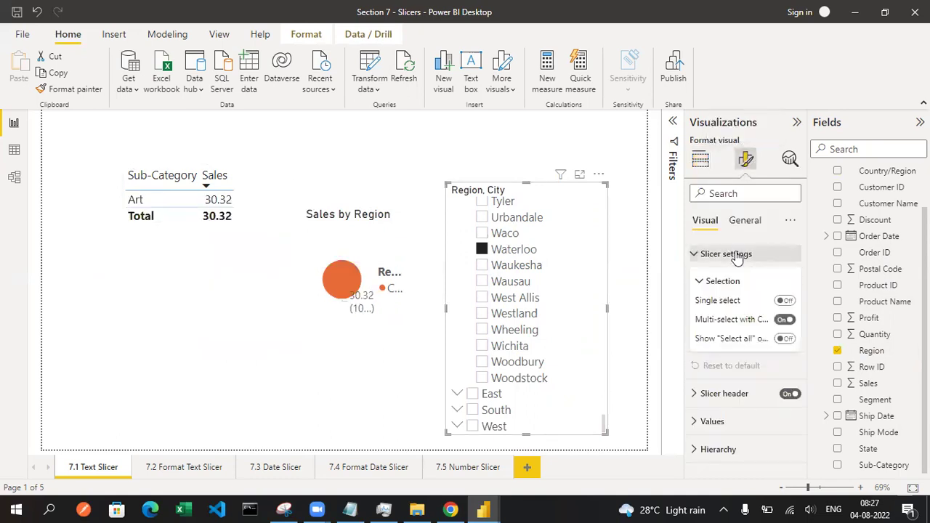
pyautogui.click(786, 301)
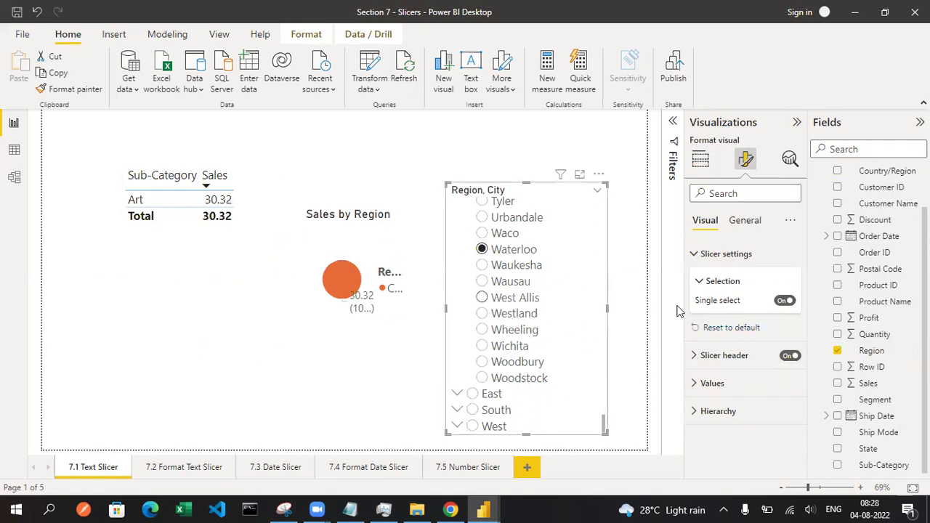
pyautogui.click(784, 303)
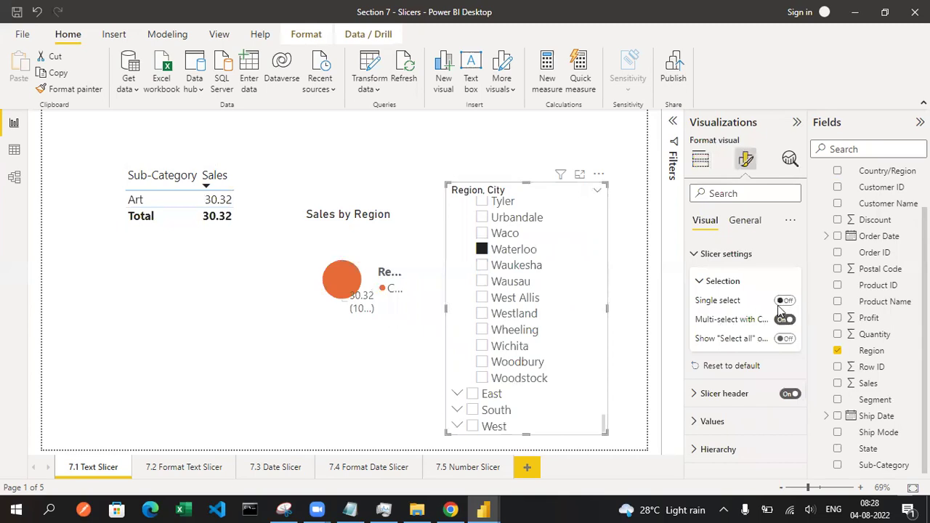
# Examine the slicer header's title text, font, font color and summary options.
pyautogui.click(702, 281)
pyautogui.click(726, 338)
pyautogui.scroll(-1, 756, 283)
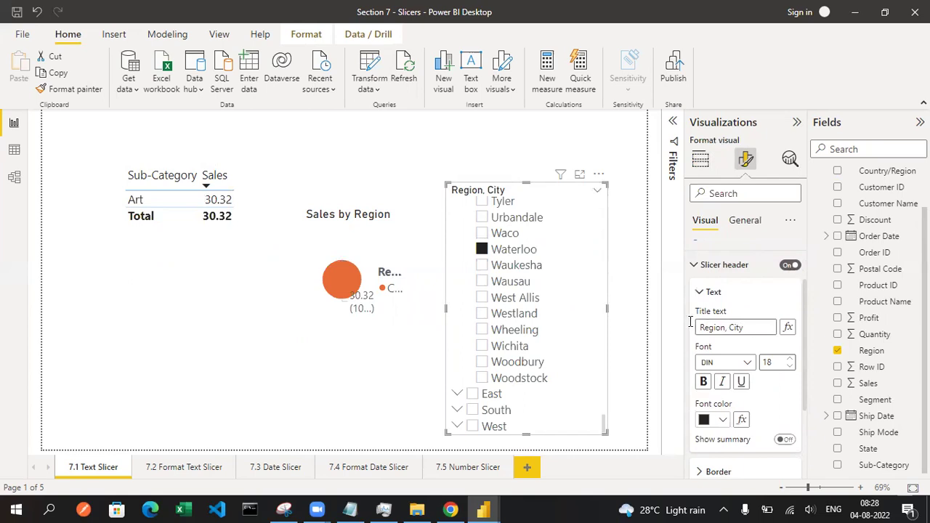
pyautogui.moveTo(697, 327); pyautogui.dragTo(744, 326)
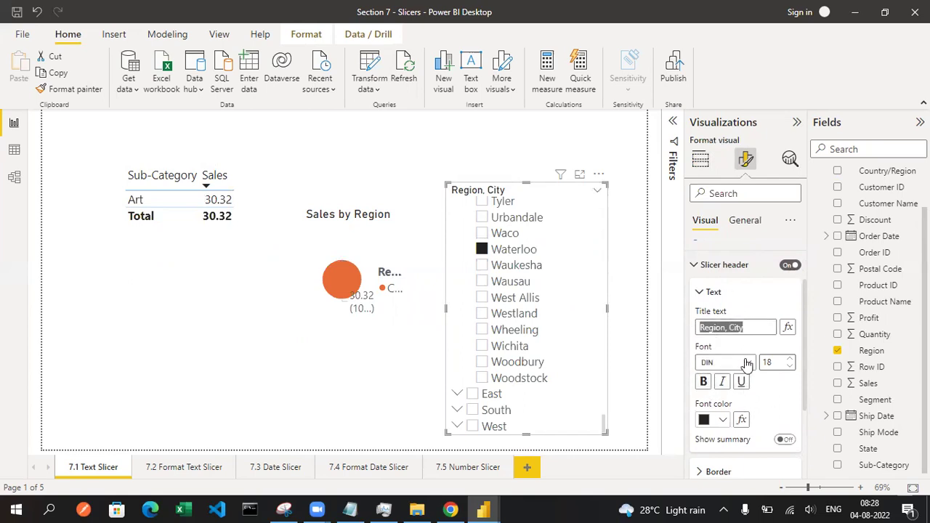
pyautogui.scroll(-1, 724, 366)
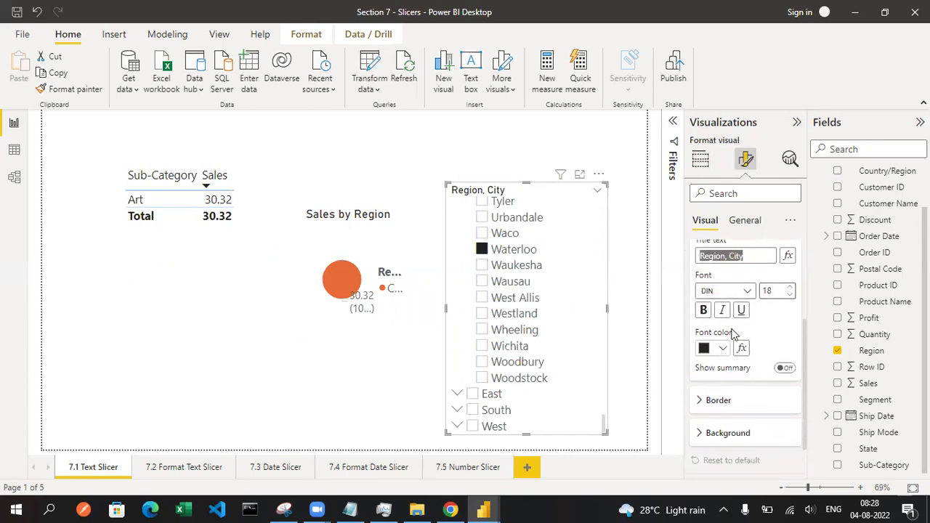
pyautogui.scroll(-1, 730, 332)
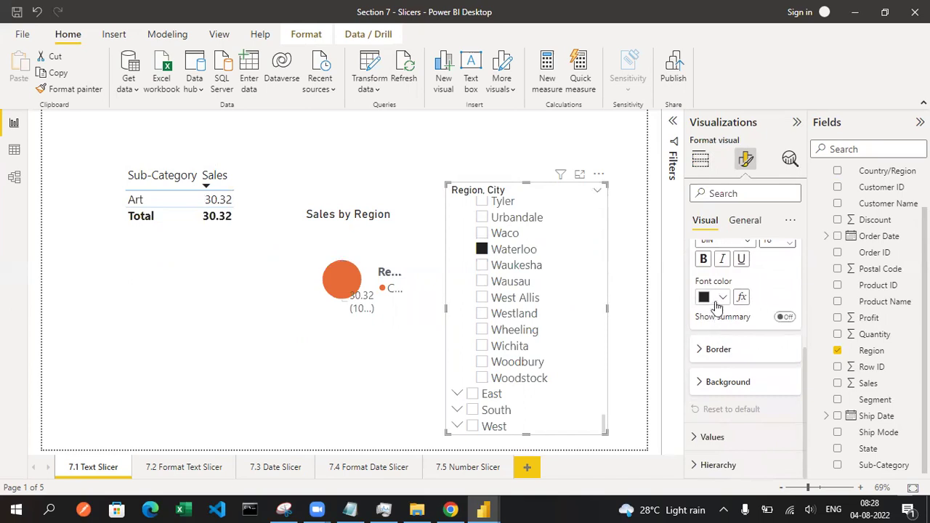
pyautogui.scroll(3, 716, 305)
pyautogui.click(730, 327)
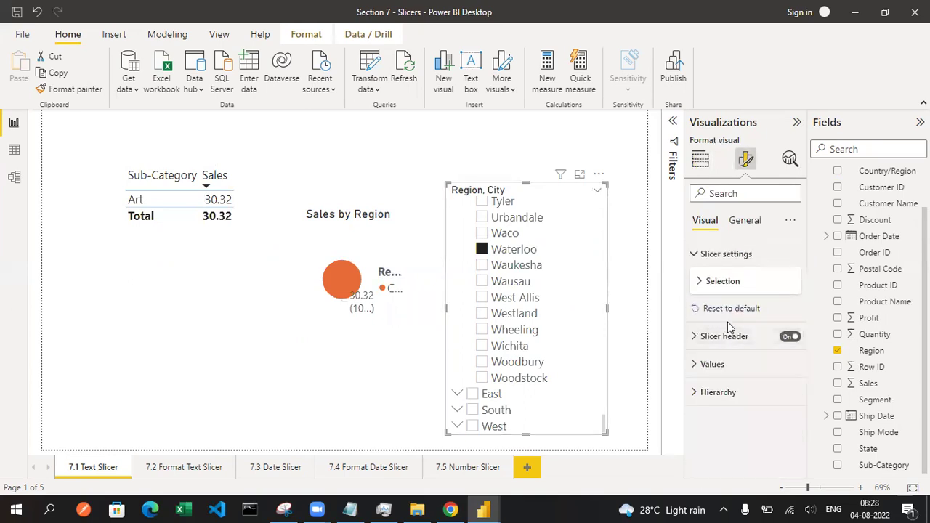
# Examine the font, font color and padding options for the slicer's values.
pyautogui.click(720, 364)
pyautogui.scroll(-2, 712, 335)
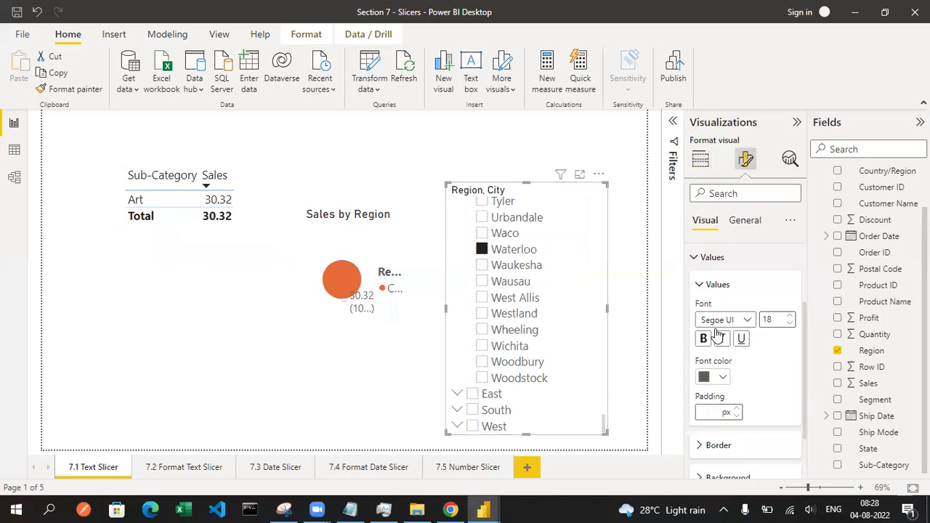
pyautogui.scroll(-1, 776, 343)
pyautogui.scroll(-2, 763, 331)
pyautogui.scroll(3, 752, 331)
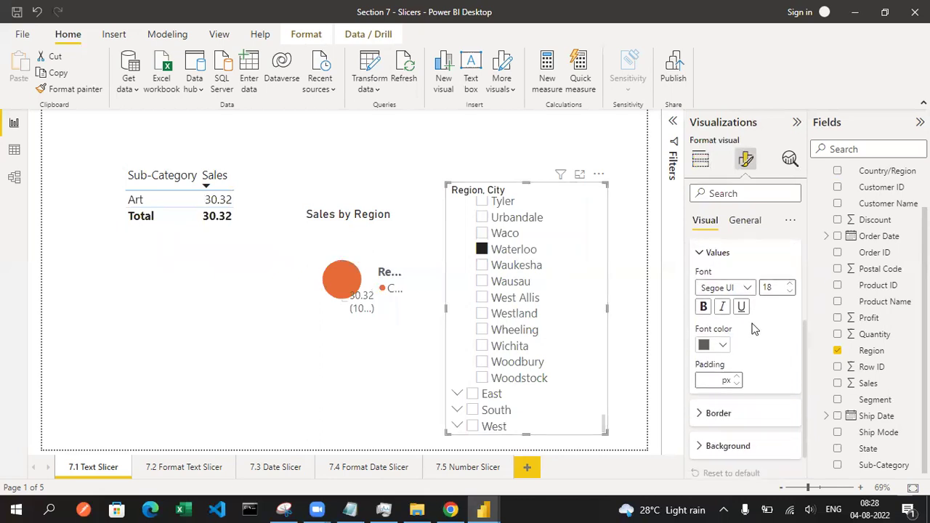
pyautogui.click(719, 291)
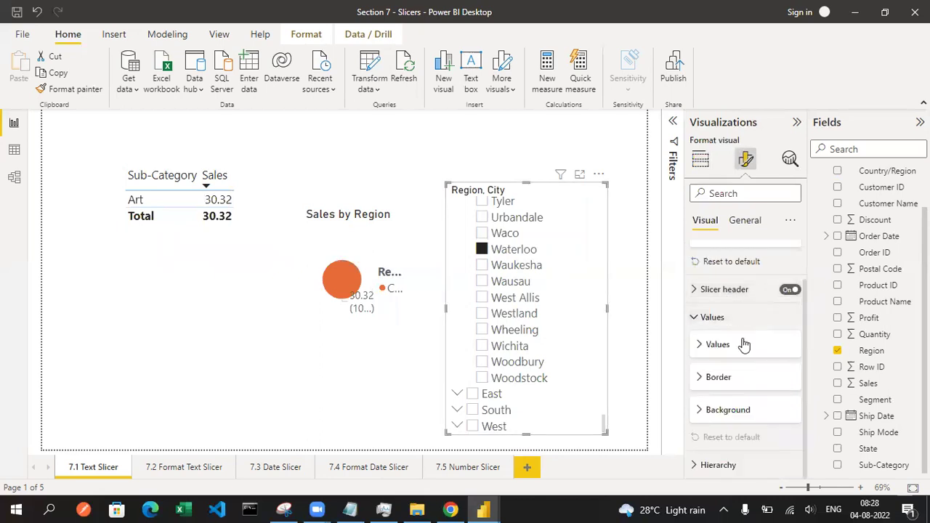
# Try a black background color for the slicer's values and set it back to white.
pyautogui.click(738, 411)
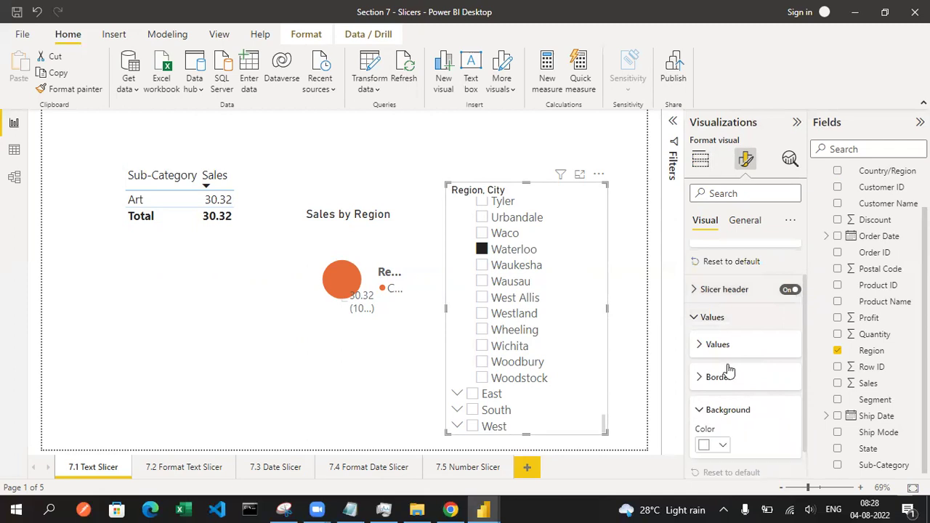
pyautogui.scroll(-1, 726, 370)
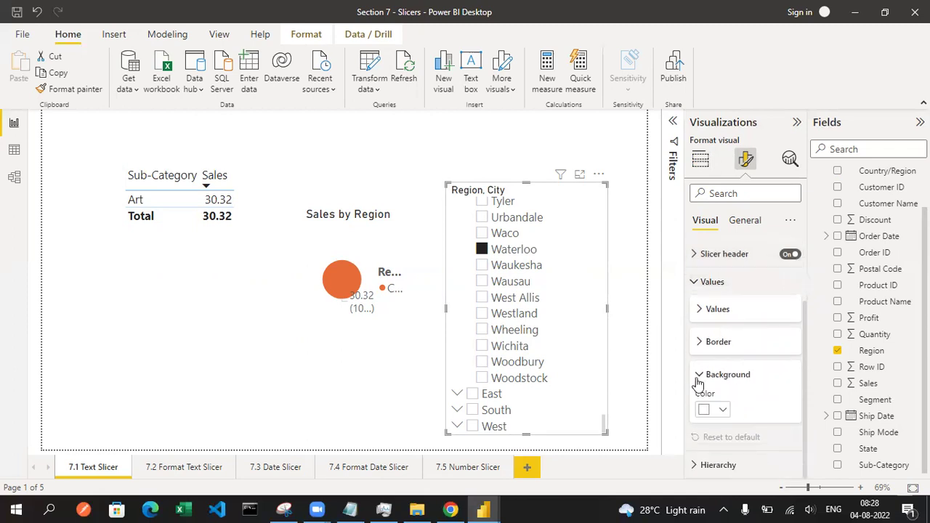
pyautogui.click(723, 411)
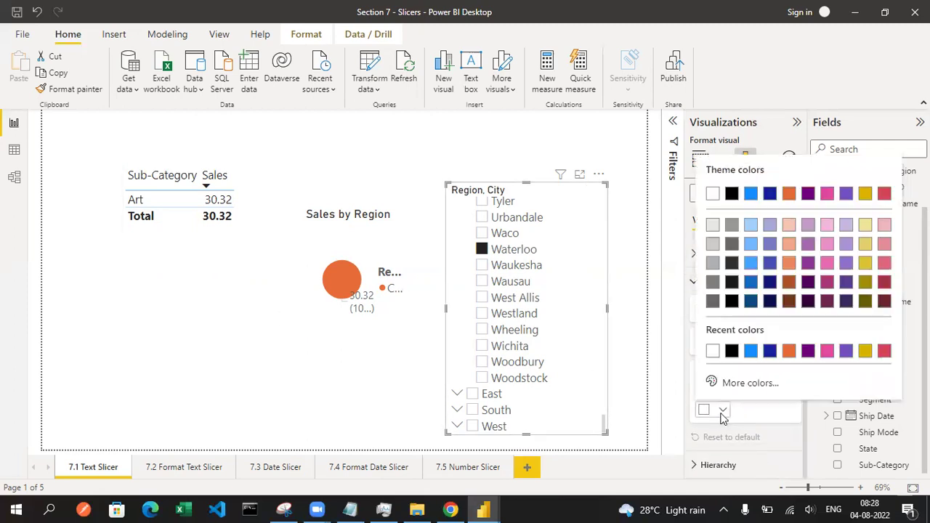
pyautogui.click(733, 353)
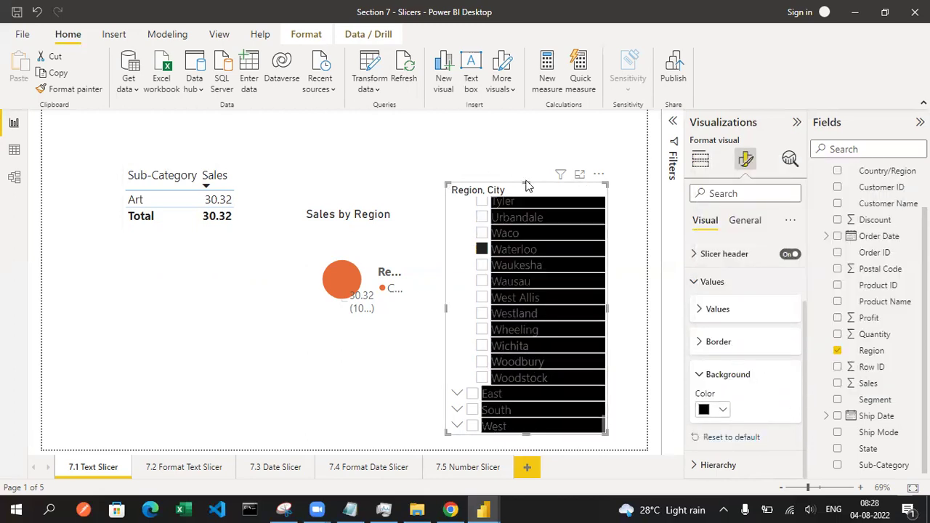
pyautogui.click(714, 413)
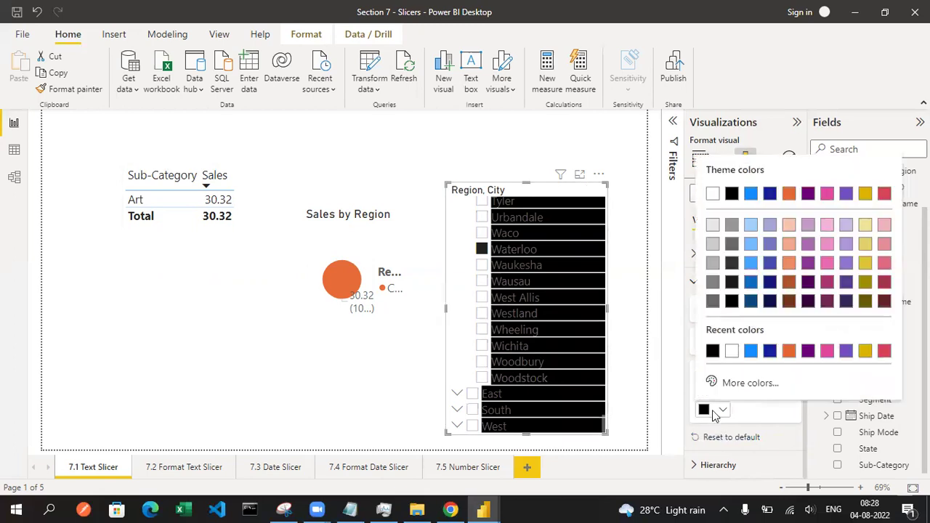
pyautogui.click(731, 352)
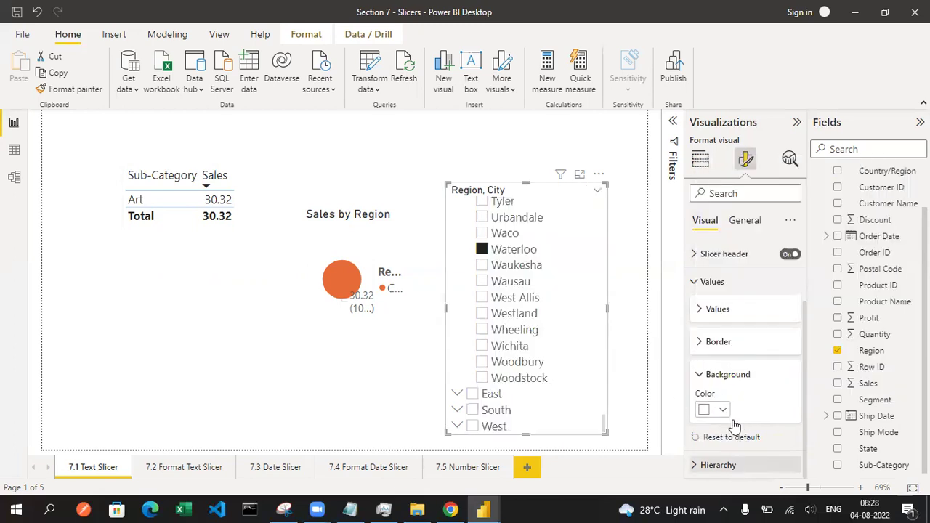
# Increase the stepped layout indentation of the slicer's hierarchy levels to 23.
pyautogui.click(732, 464)
pyautogui.scroll(-3, 741, 407)
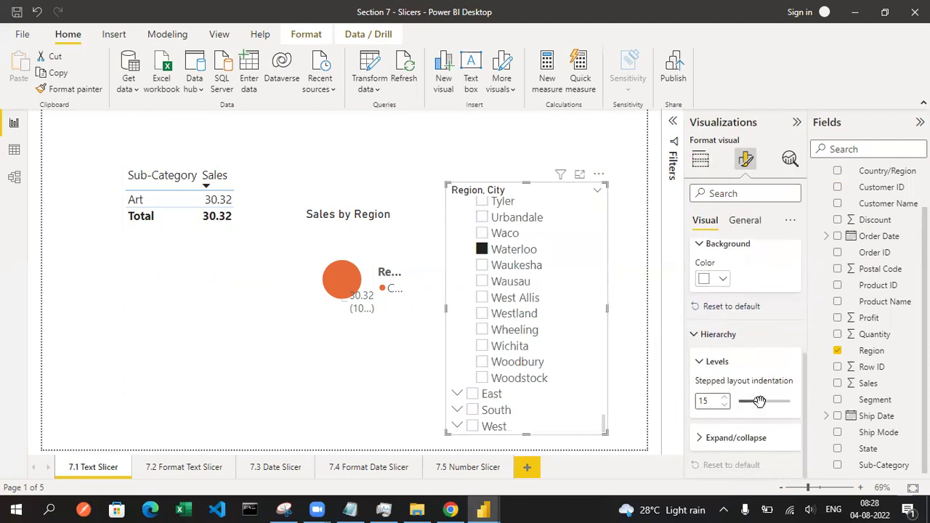
pyautogui.moveTo(758, 402); pyautogui.dragTo(765, 403)
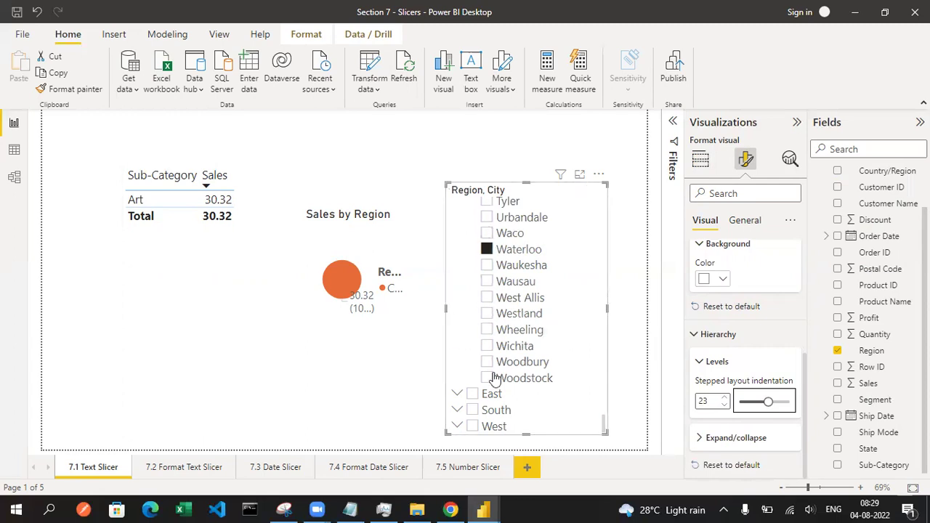
# Change the slicer hierarchy's expand/collapse icon to Plus/minus.
pyautogui.click(715, 367)
pyautogui.click(733, 439)
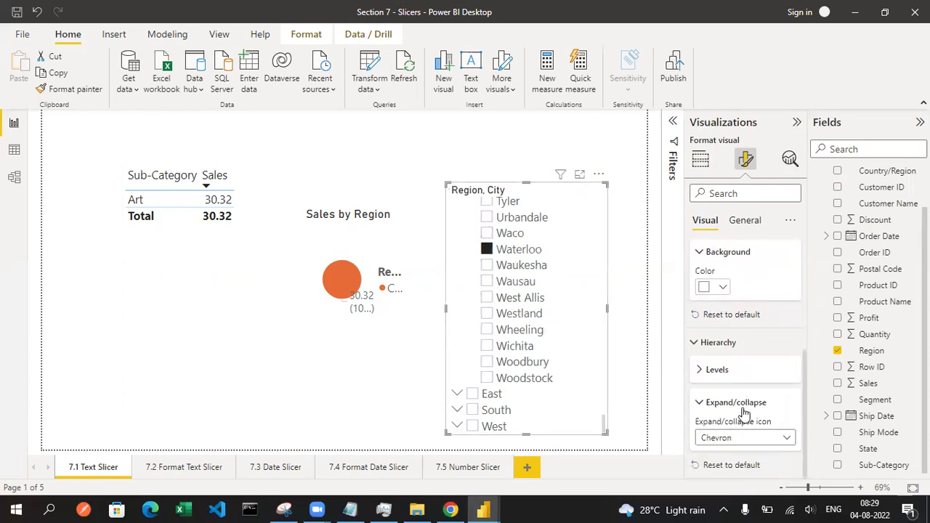
pyautogui.click(737, 438)
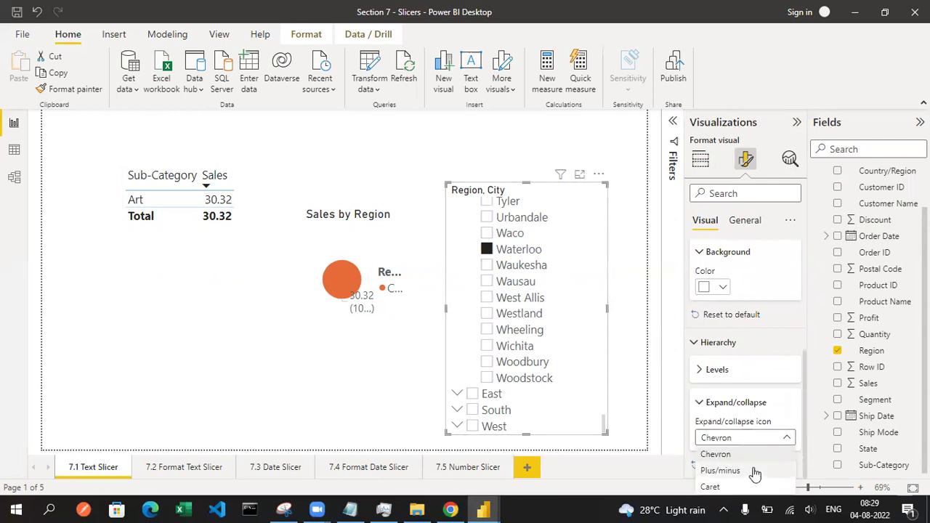
pyautogui.click(748, 404)
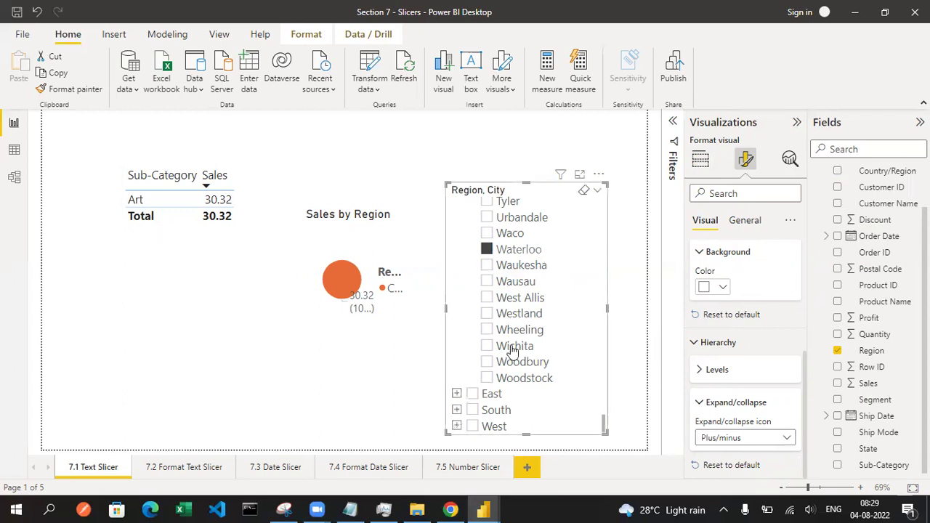
pyautogui.click(730, 439)
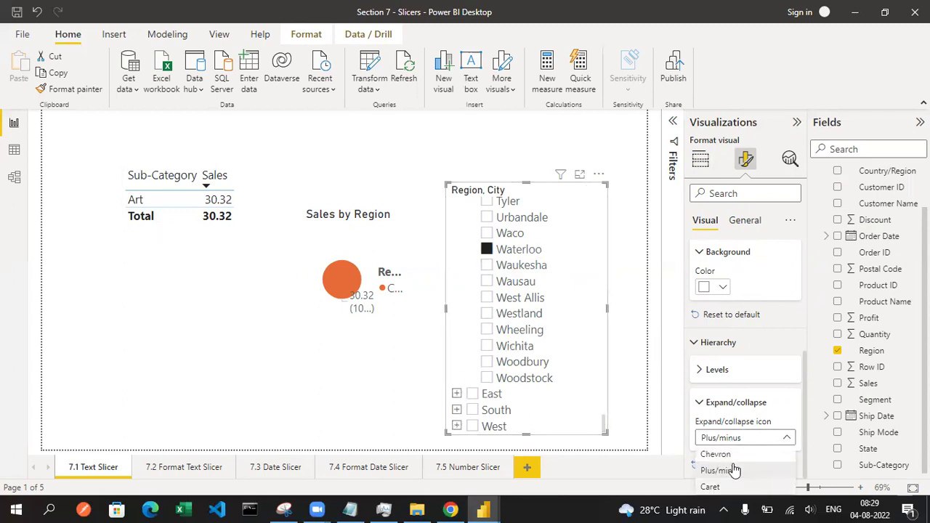
pyautogui.click(734, 470)
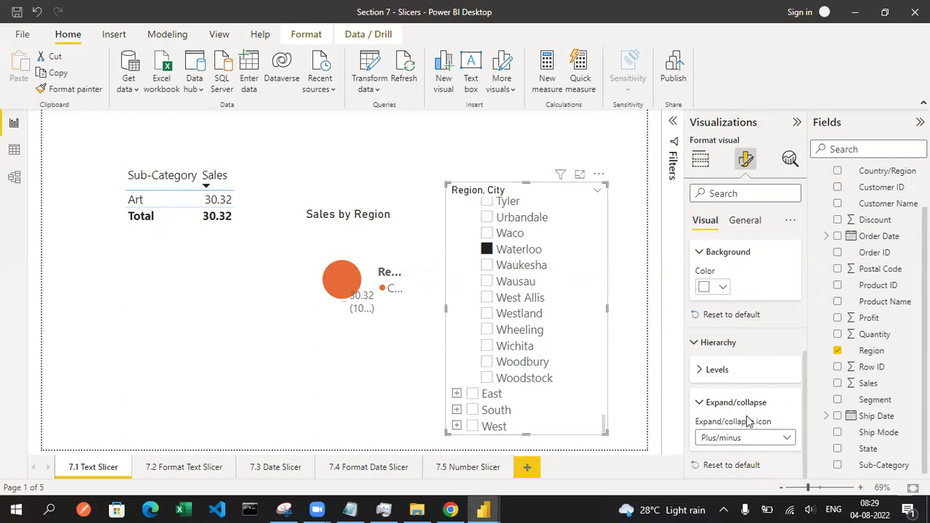